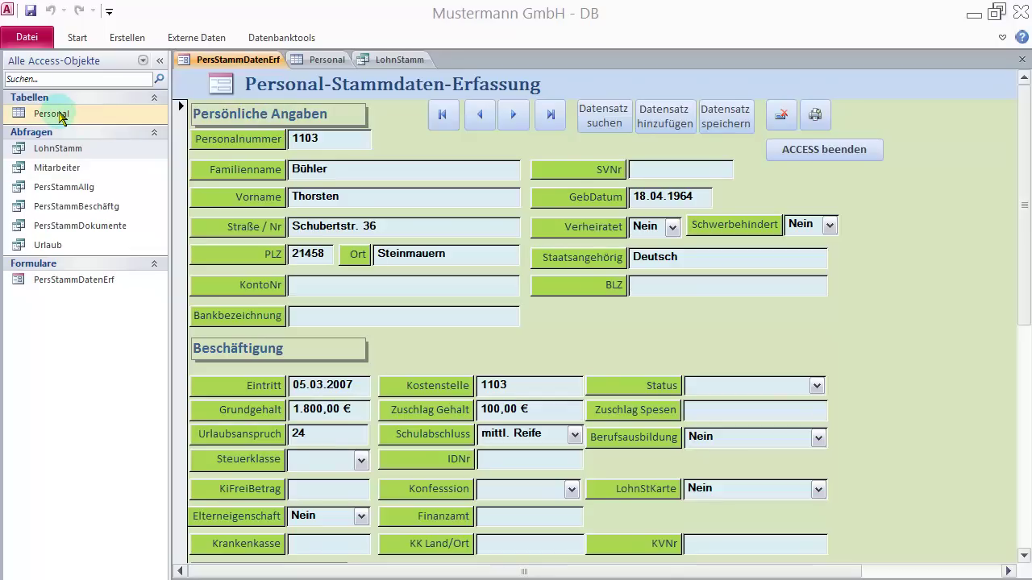
# - Switch from the PersStammDatenErf form to the Personal table datasheet to view employee records
pyautogui.click(321, 61)
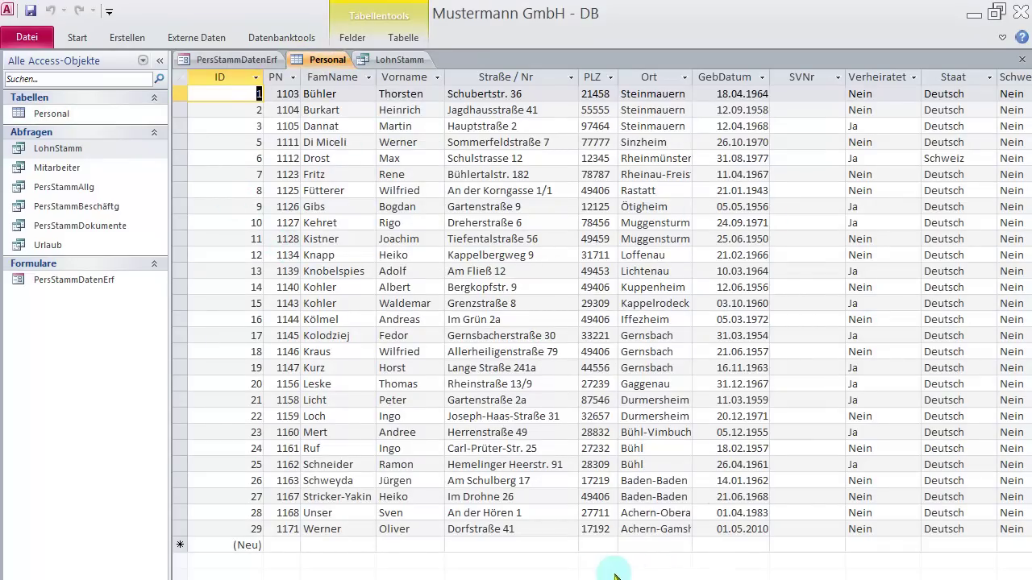
# - Scroll the Personal datasheet, then show the LohnStamm query's salary results
pyautogui.moveTo(186, 573)
pyautogui.mouseDown()
pyautogui.moveTo(516, 564)
pyautogui.moveTo(185, 572)
pyautogui.mouseUp()
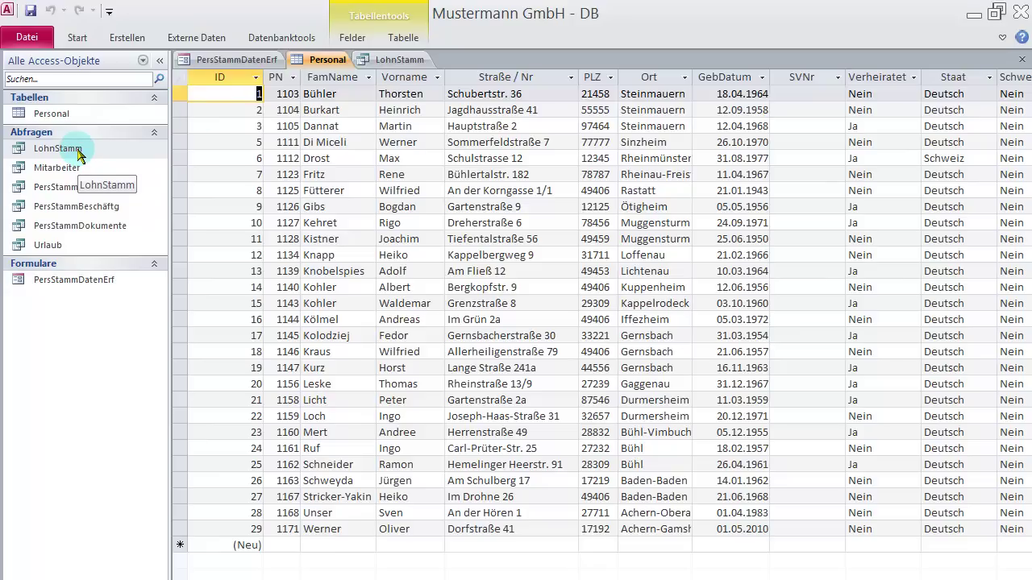
pyautogui.click(380, 65)
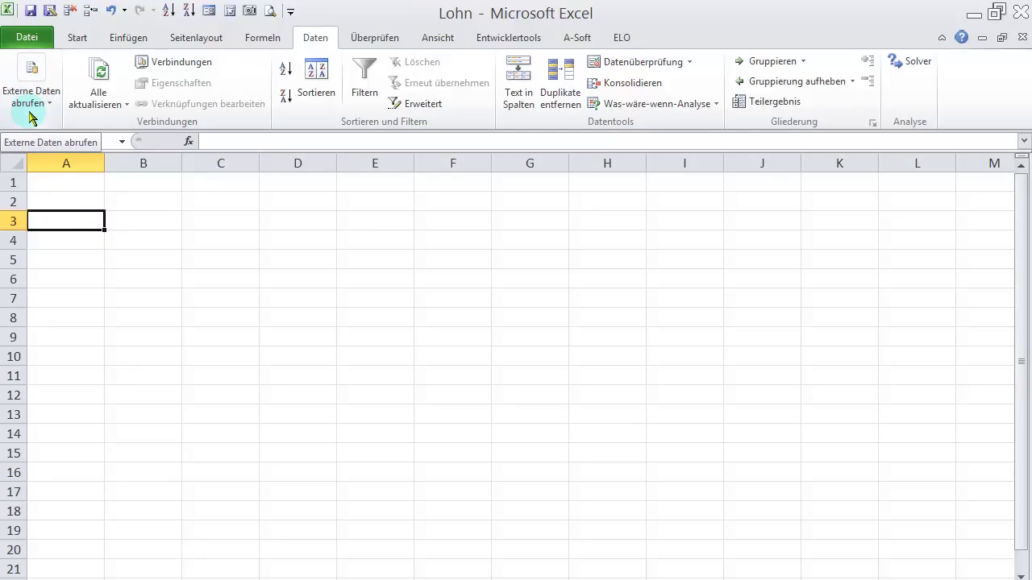
# - Get external data from Access, selecting FirmaTest in Camtasia Studio\Excel_Access_Verknüpfung
pyautogui.click(33, 113)
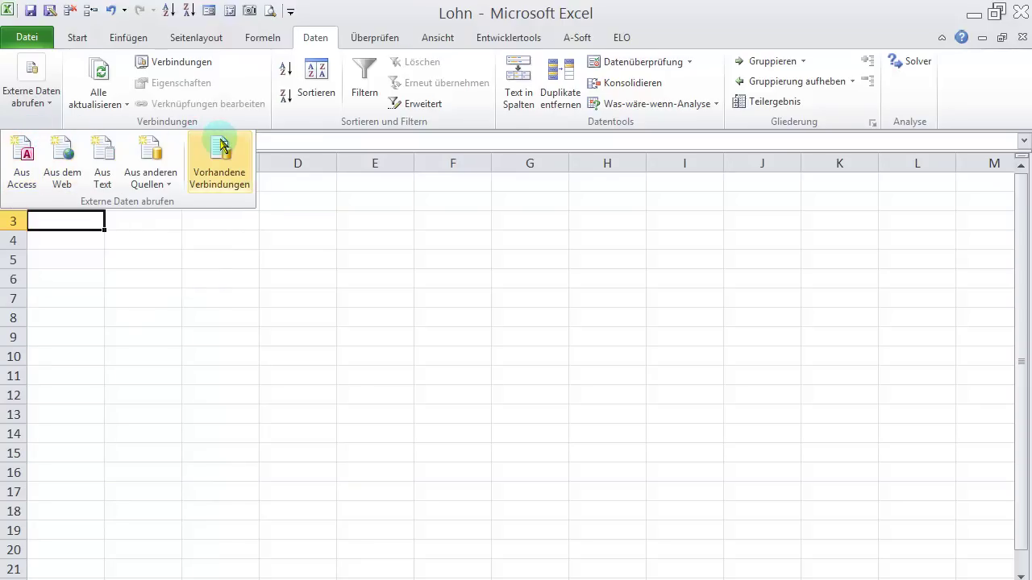
pyautogui.click(18, 151)
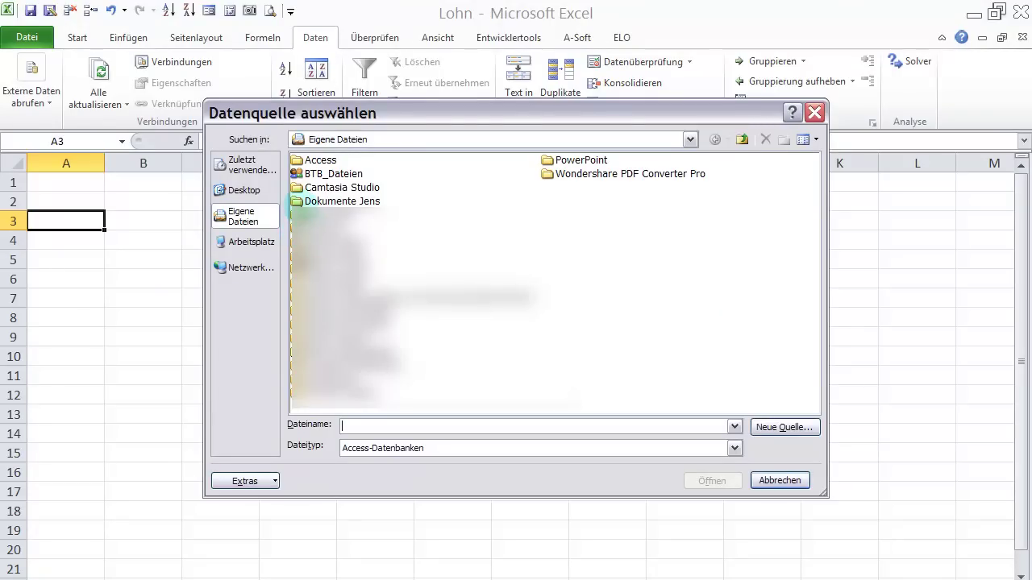
pyautogui.doubleClick(301, 188)
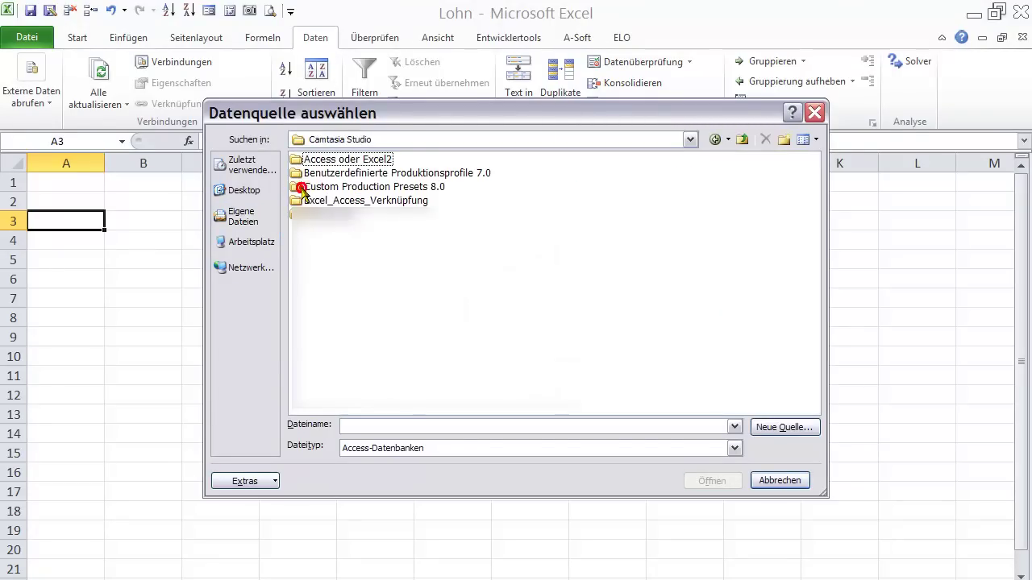
pyautogui.doubleClick(296, 200)
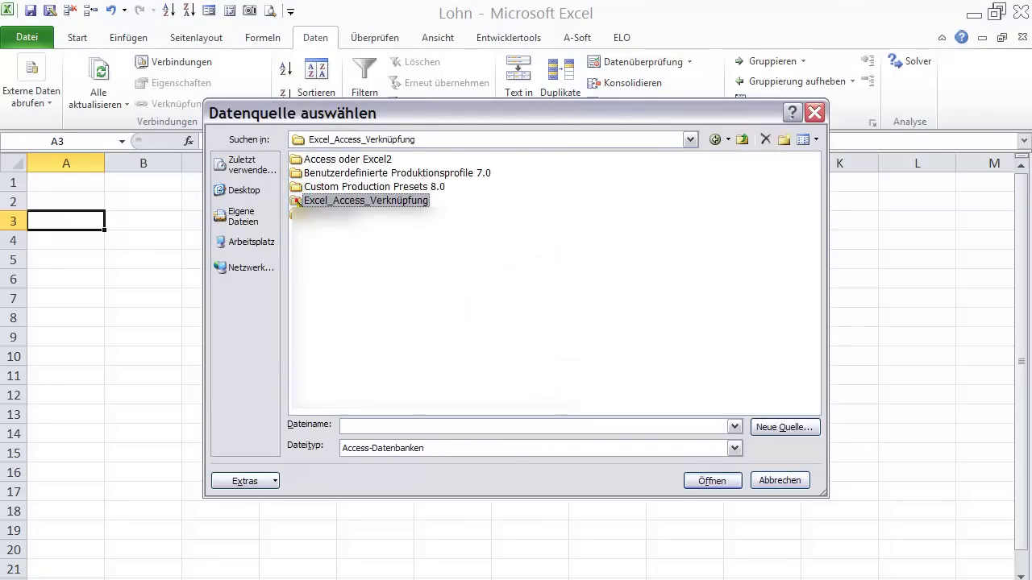
pyautogui.click(296, 191)
# - Review the Provider and Verbindung tabs for FirmaTest.accdb, then accept link and login settings
pyautogui.doubleClick(297, 192)
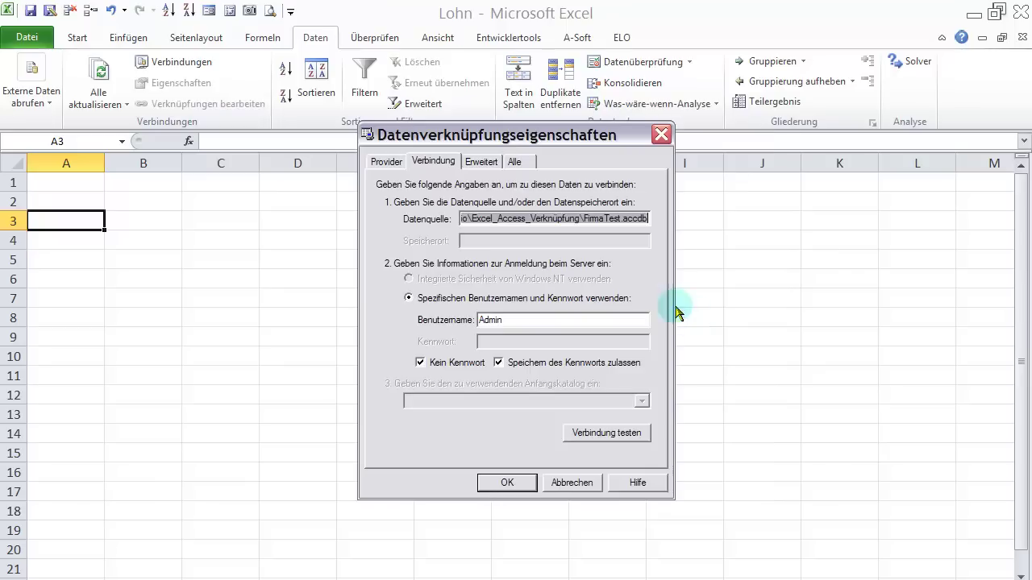
pyautogui.click(387, 161)
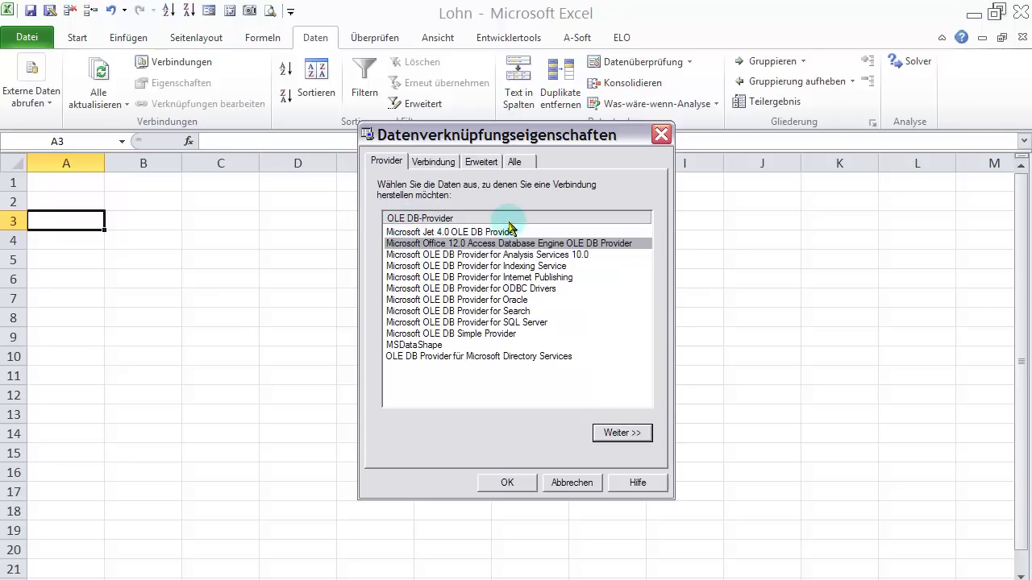
pyautogui.click(428, 161)
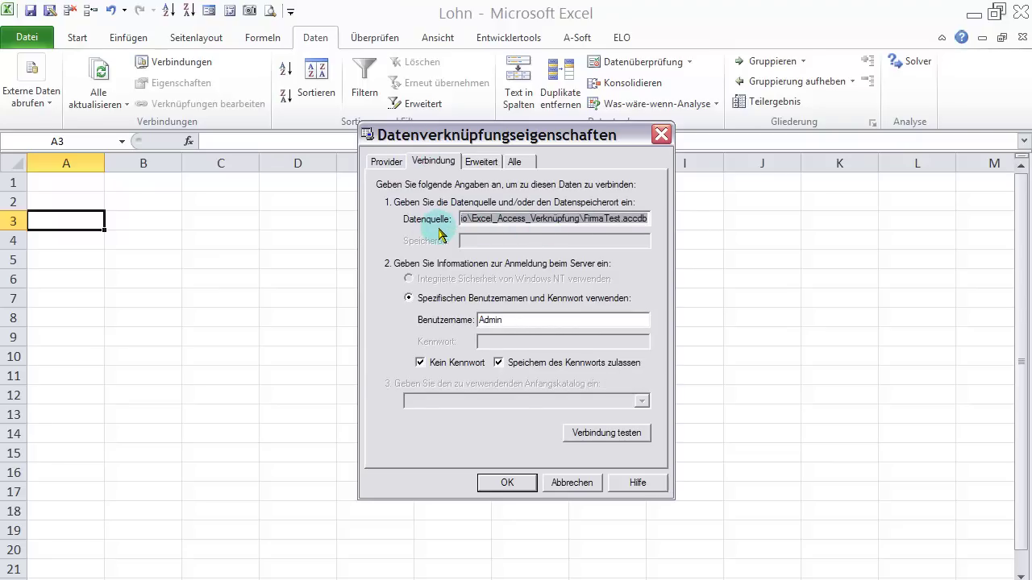
pyautogui.click(506, 482)
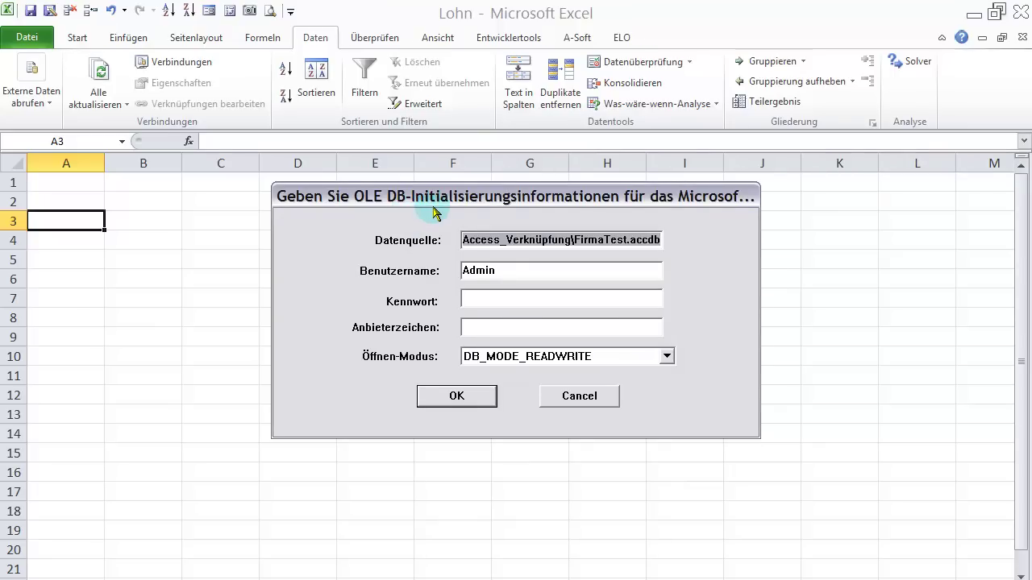
pyautogui.click(433, 395)
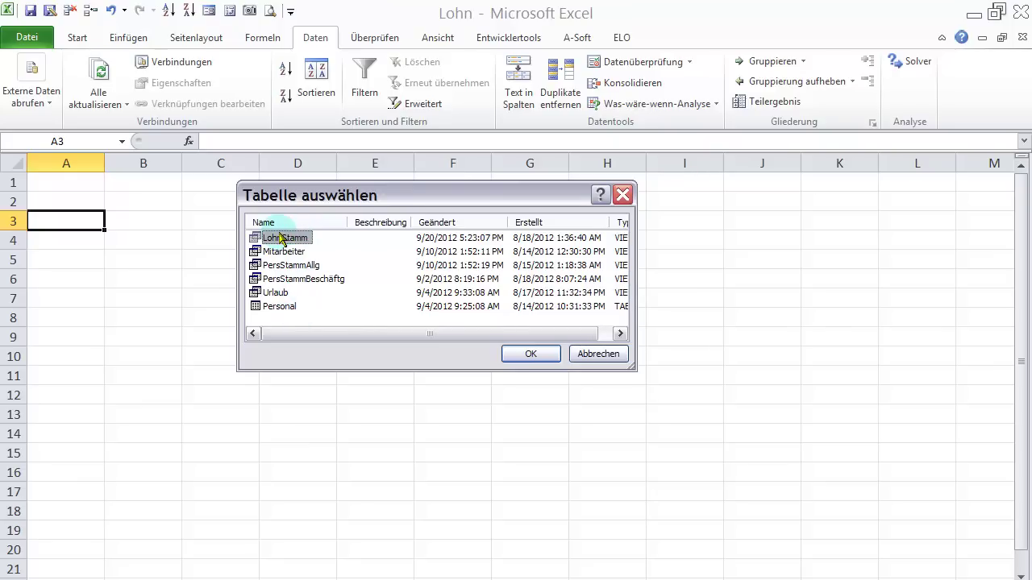
# - Select the LohnStamm query and import it as a table at =$A$3
pyautogui.click(531, 354)
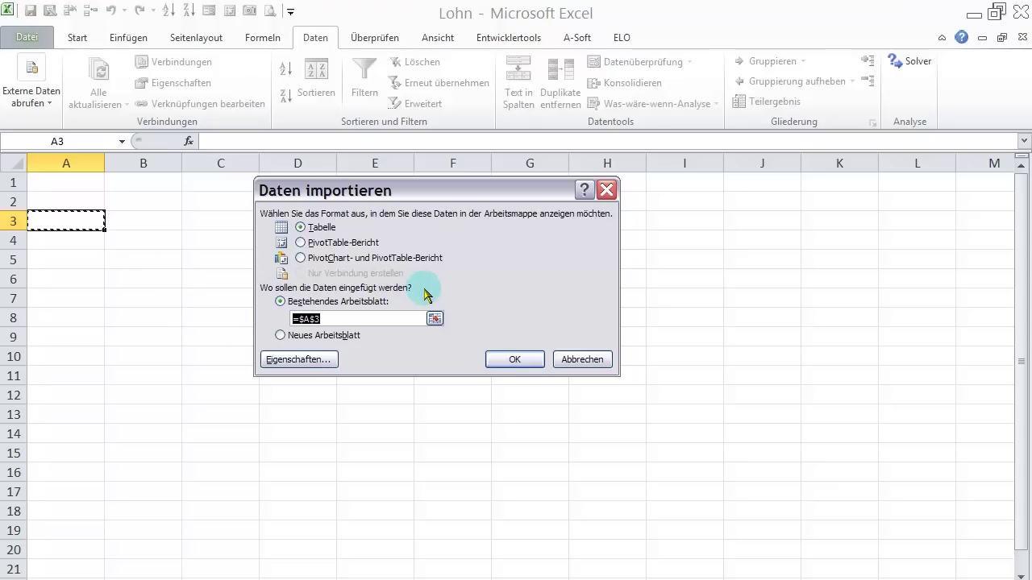
pyautogui.click(513, 359)
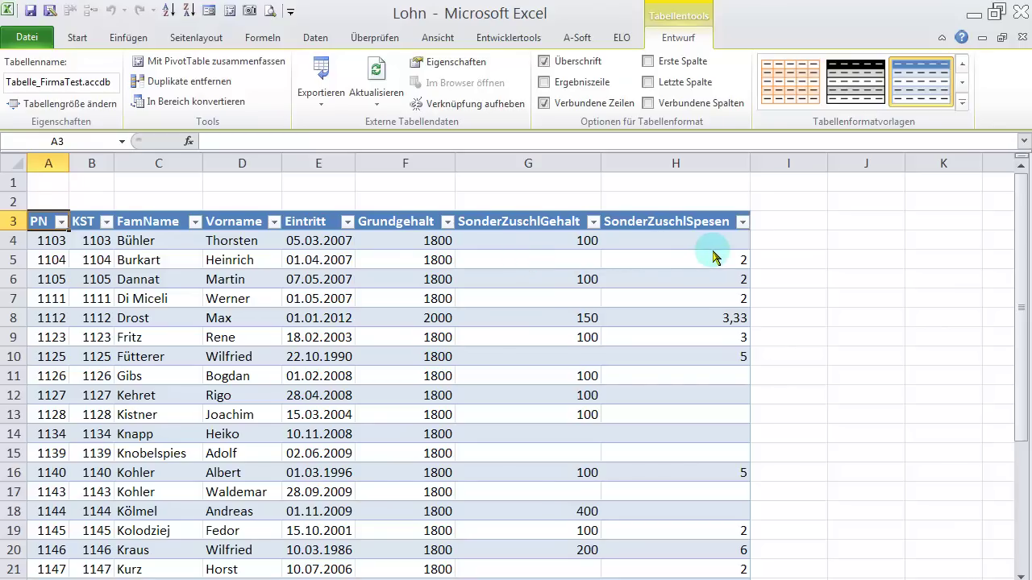
pyautogui.click(315, 38)
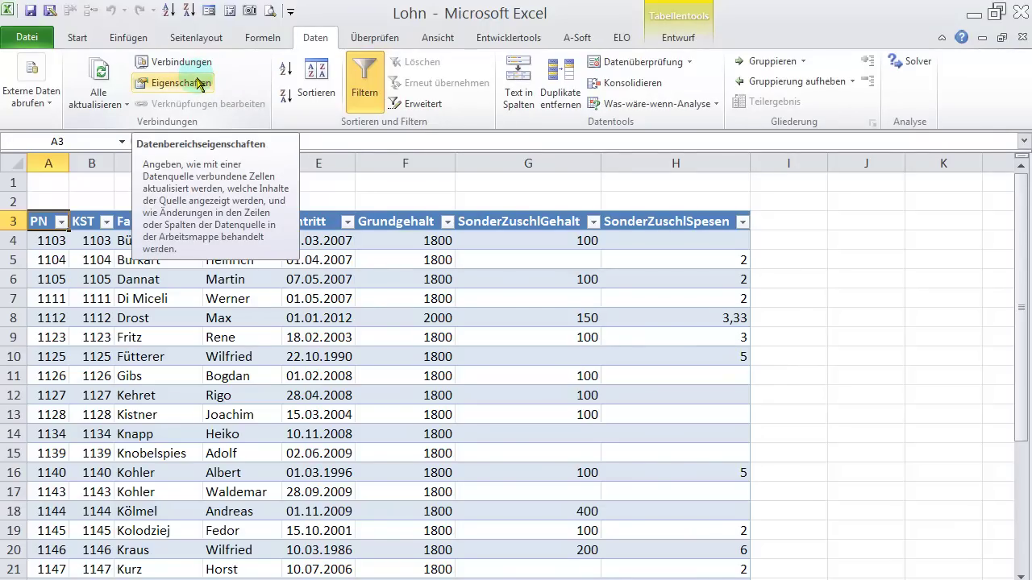
pyautogui.click(200, 84)
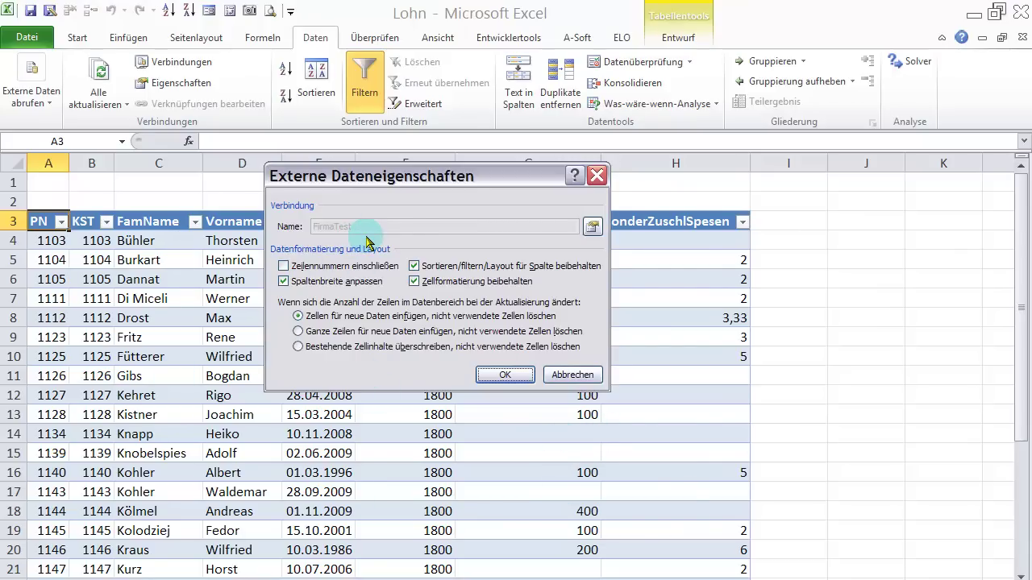
pyautogui.press('Escape')
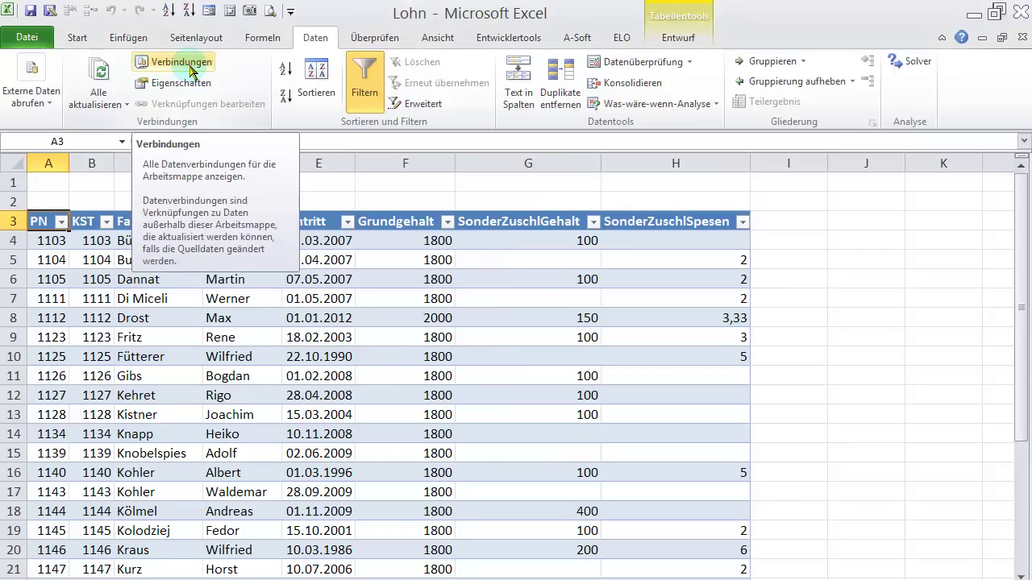
pyautogui.click(193, 71)
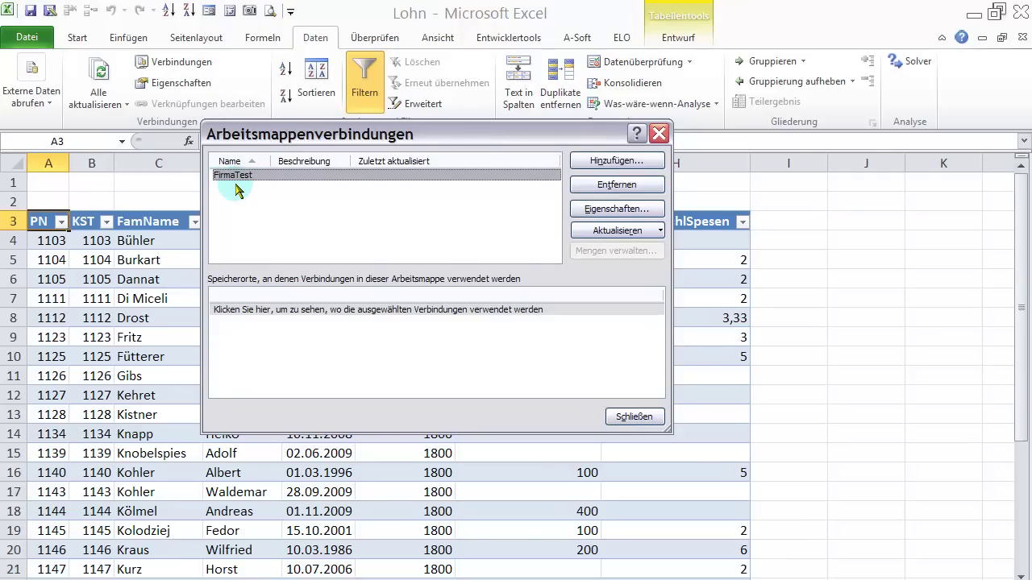
pyautogui.click(588, 212)
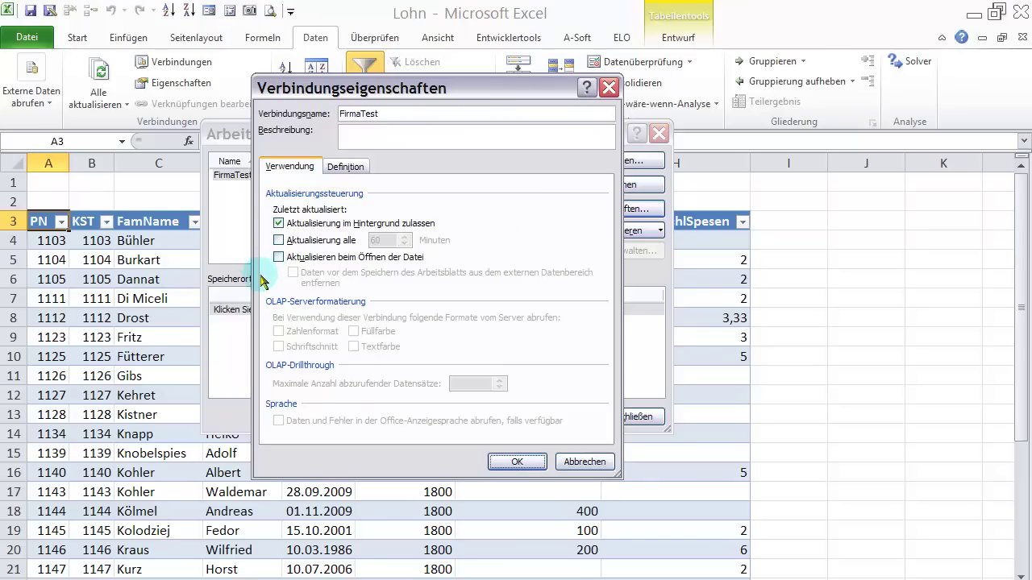
pyautogui.click(584, 463)
pyautogui.click(636, 416)
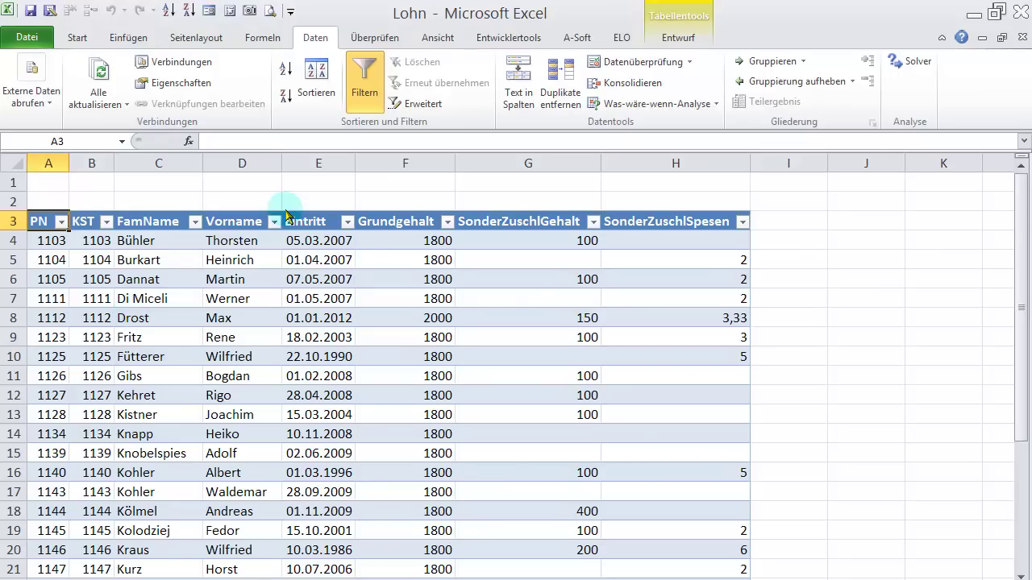
# - Insert a column before Grundgehalt, check the table's refresh options, then show the Daten commands
pyautogui.click(400, 164)
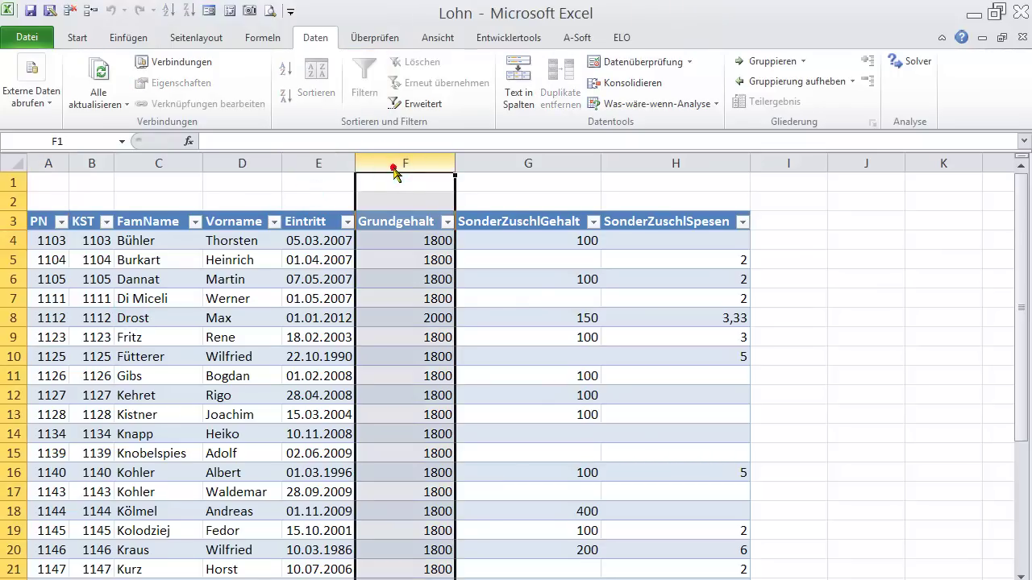
pyautogui.click(90, 11)
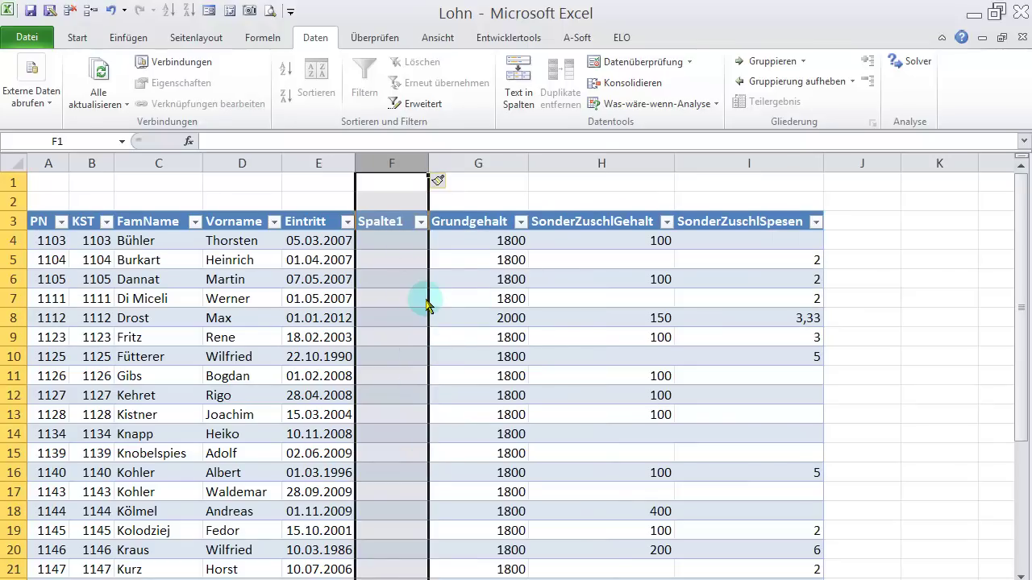
pyautogui.click(399, 281)
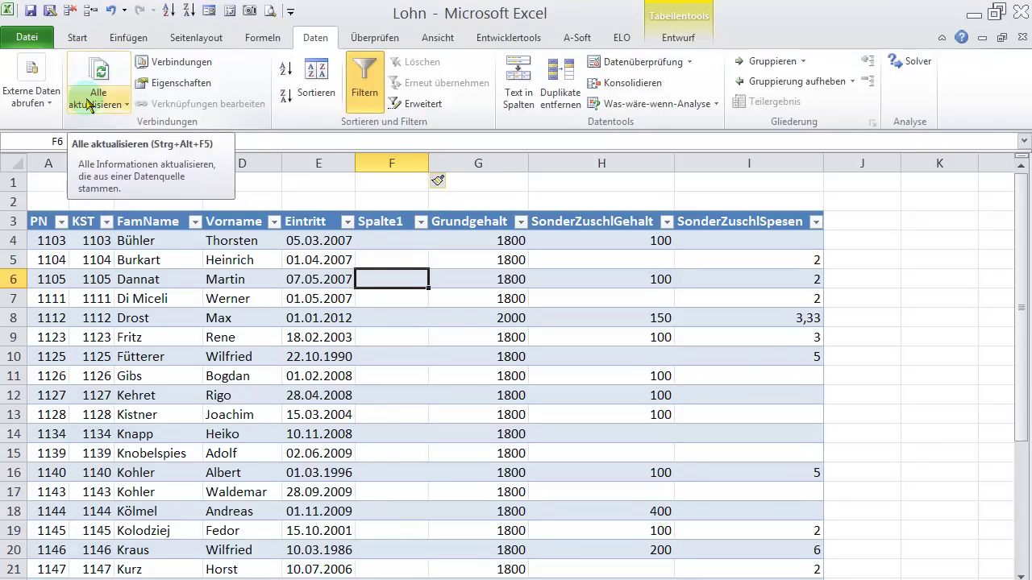
pyautogui.click(89, 106)
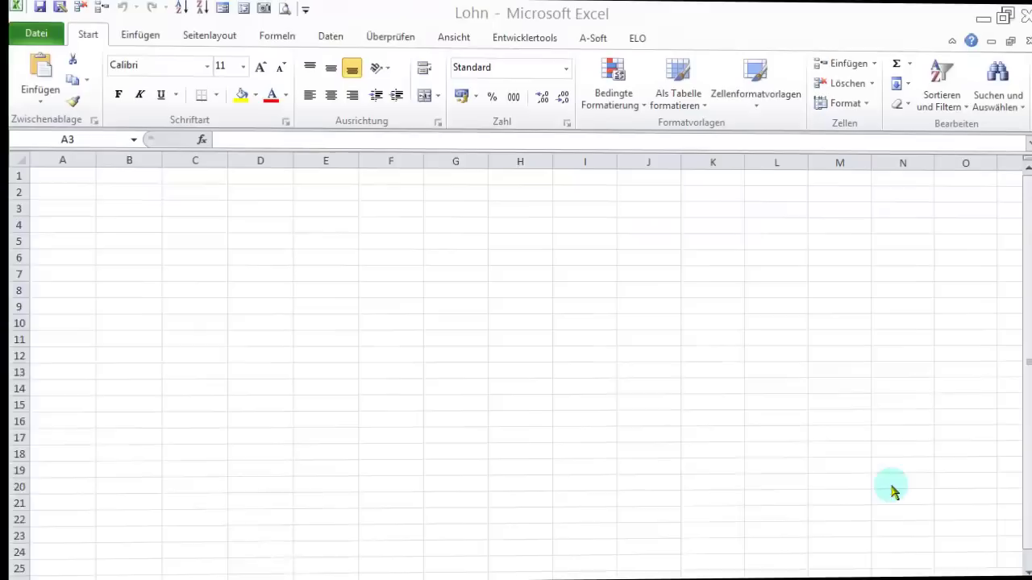
pyautogui.click(315, 37)
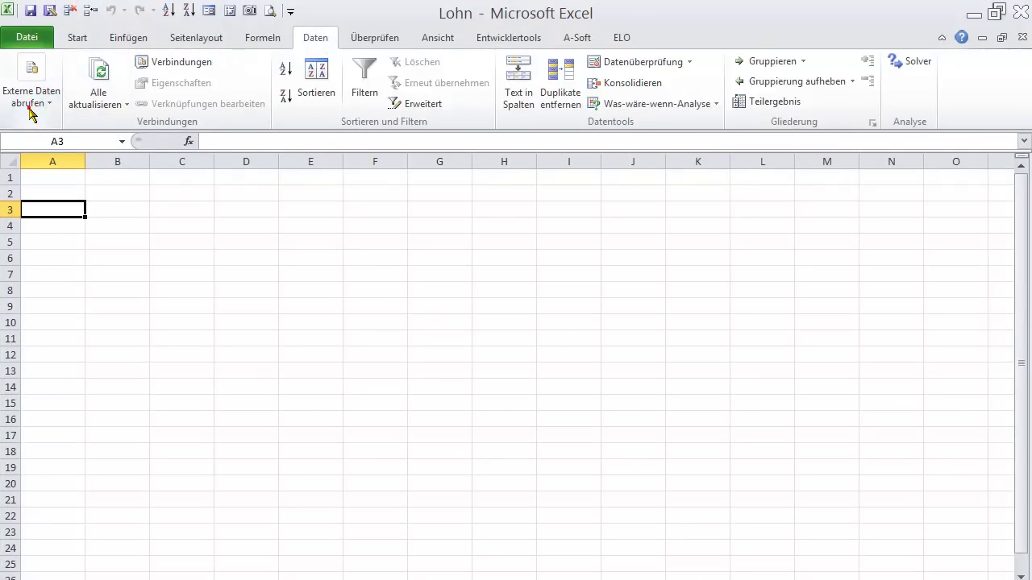
# - Start a Von Microsoft Query import and choose MS Access Database* as the data source
pyautogui.click(30, 114)
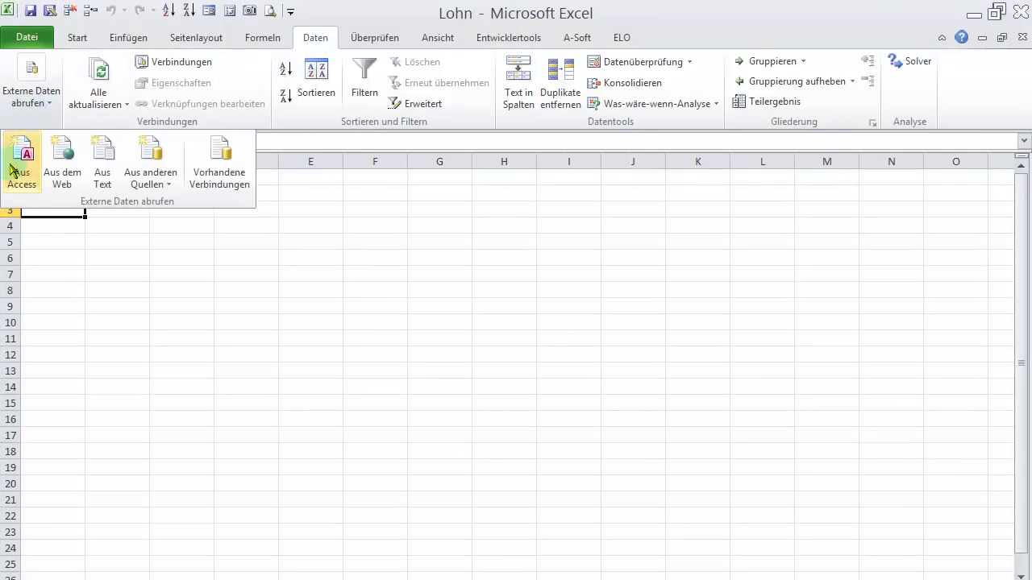
pyautogui.click(169, 185)
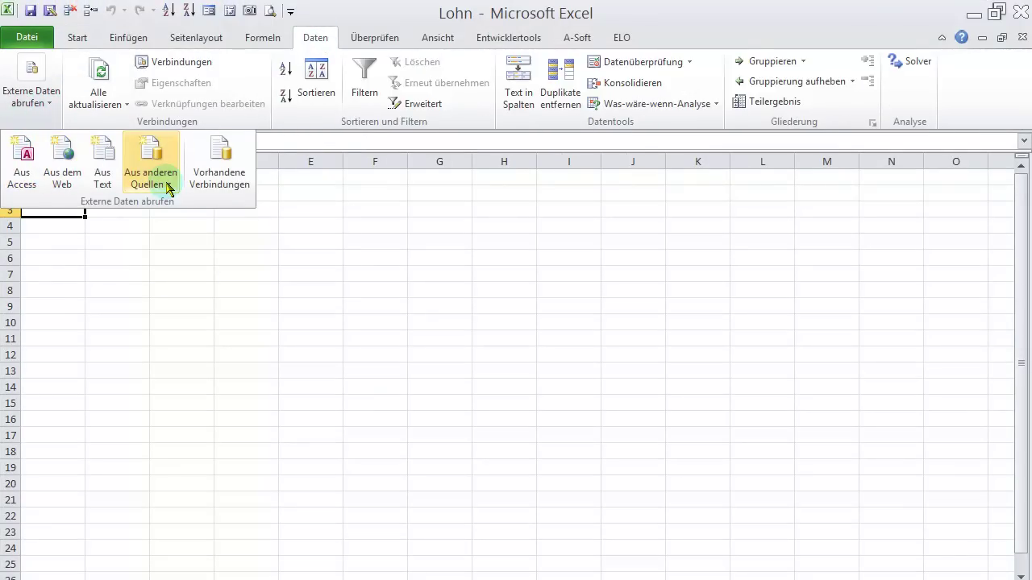
pyautogui.click(169, 187)
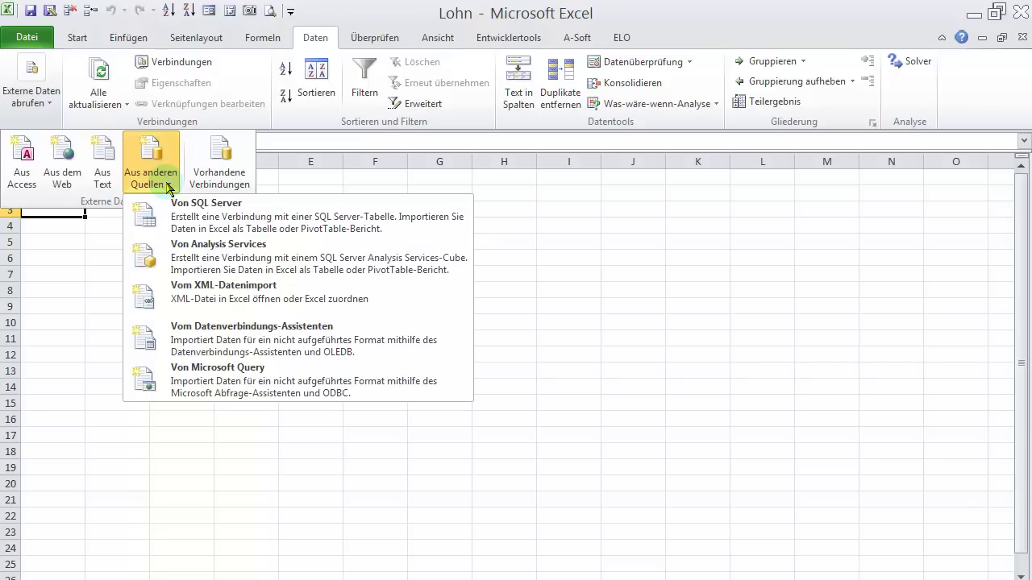
pyautogui.click(185, 375)
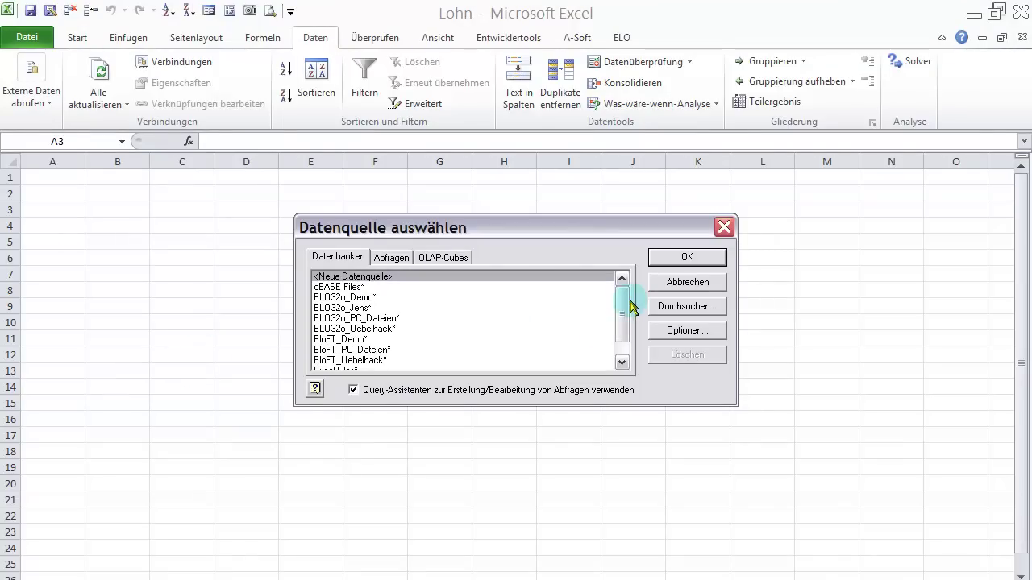
pyautogui.moveTo(621, 311); pyautogui.dragTo(621, 324)
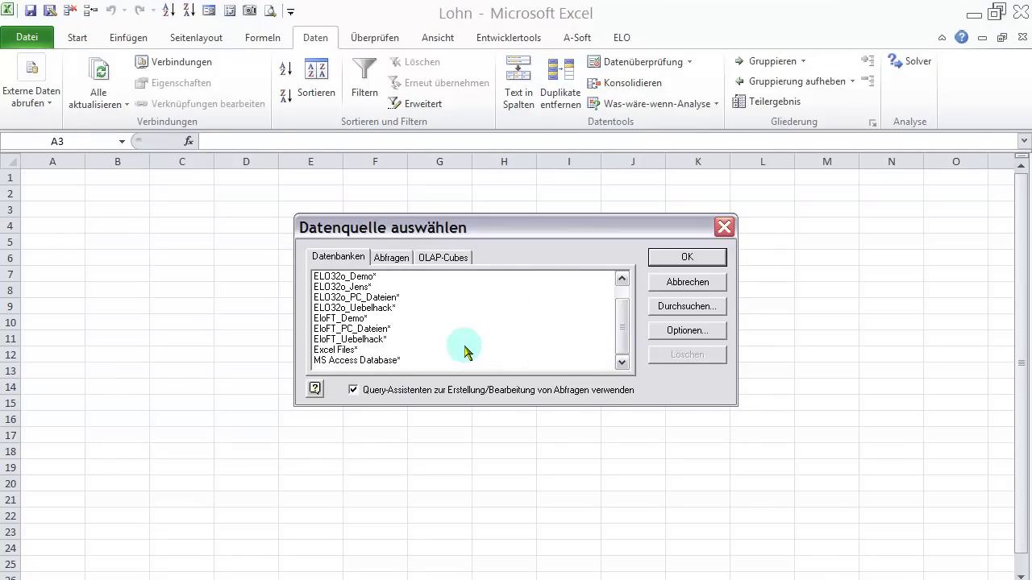
pyautogui.click(393, 363)
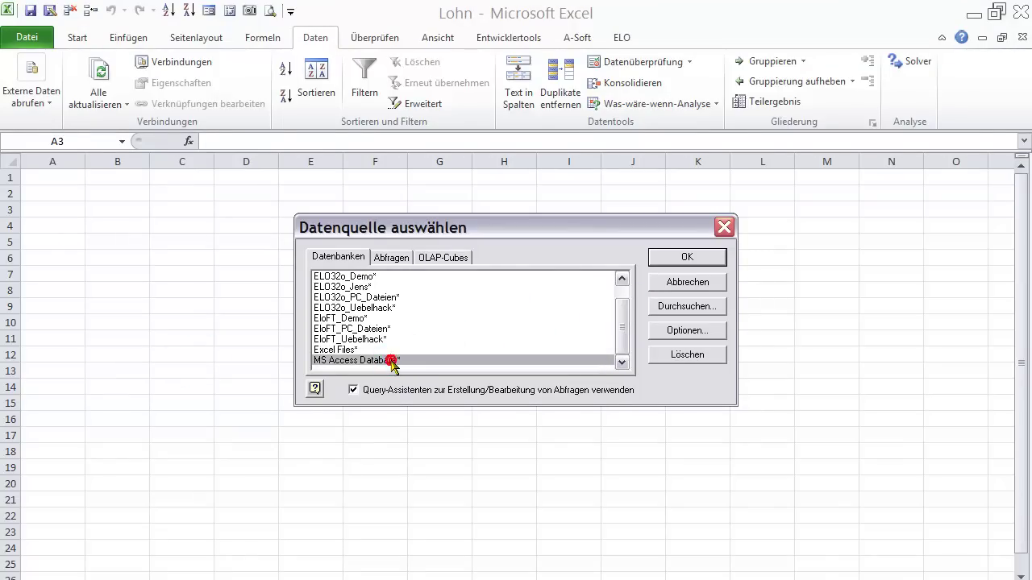
# - Select FirmaTest.accdb as the database for the Query Wizard
pyautogui.click(684, 258)
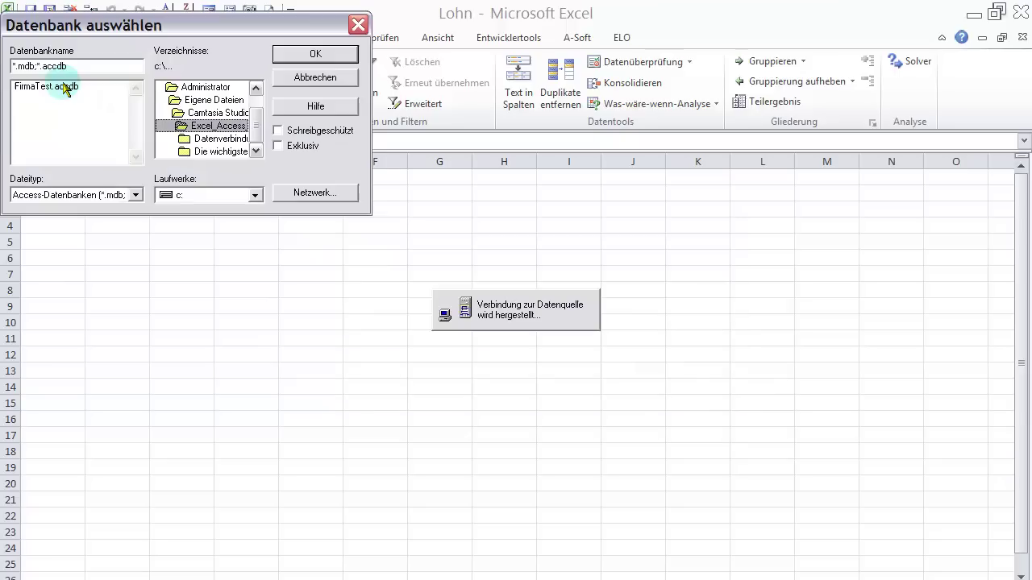
pyautogui.click(62, 86)
pyautogui.click(300, 52)
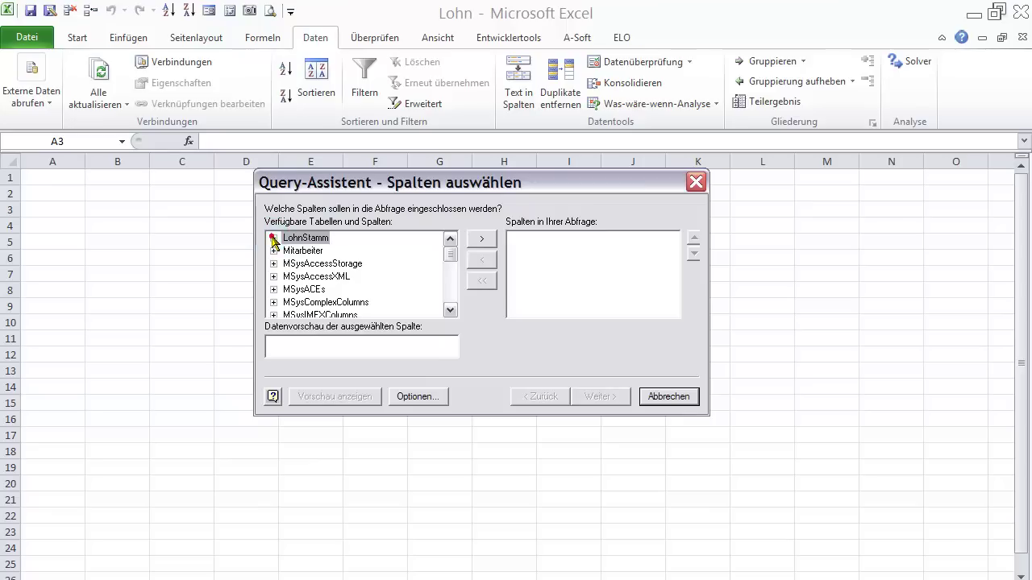
# - Add all LohnStamm columns, skip filtering and sorting, and choose editing in Microsoft Query
pyautogui.click(273, 240)
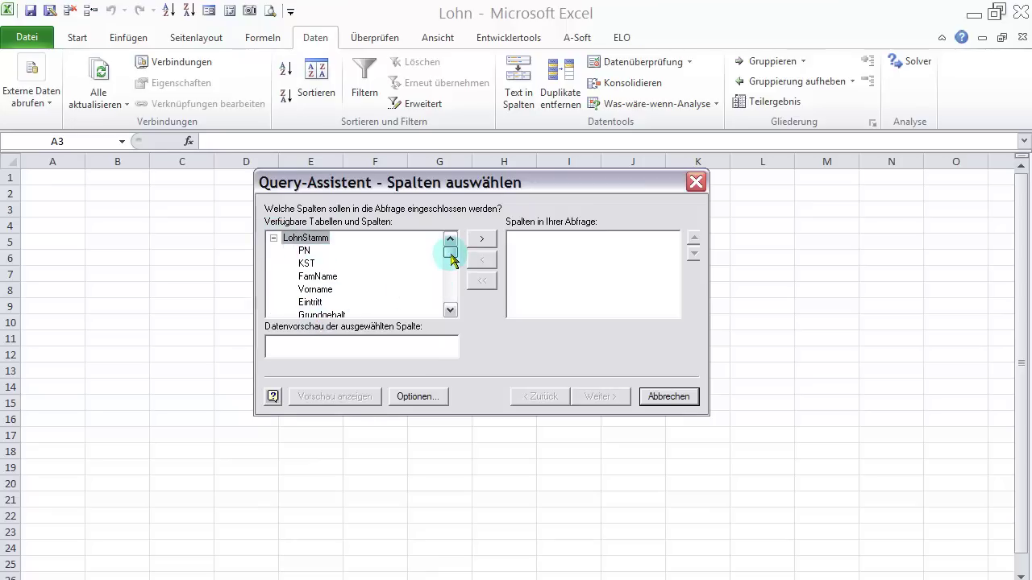
pyautogui.click(273, 238)
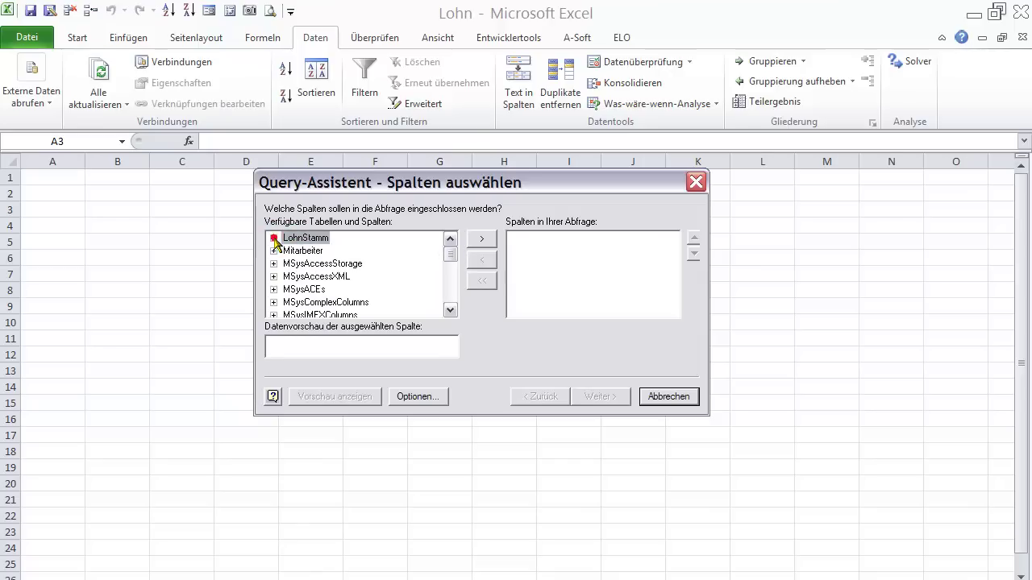
pyautogui.click(481, 239)
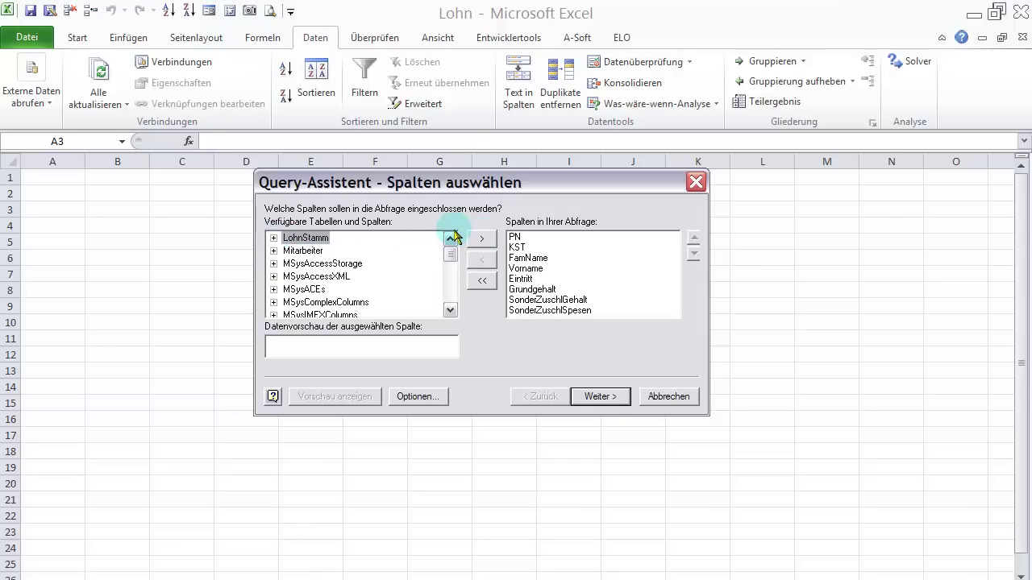
pyautogui.click(616, 397)
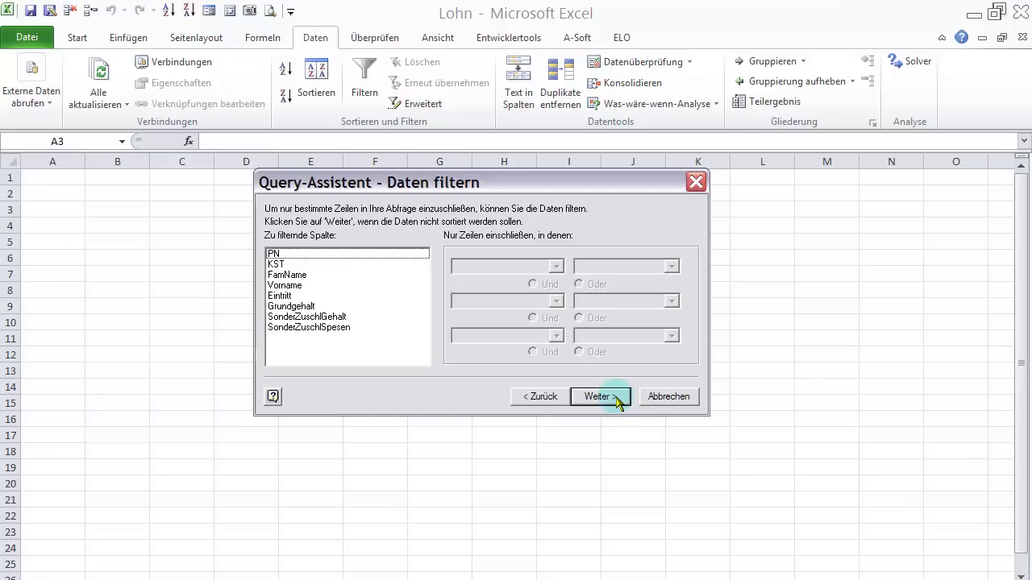
pyautogui.click(618, 400)
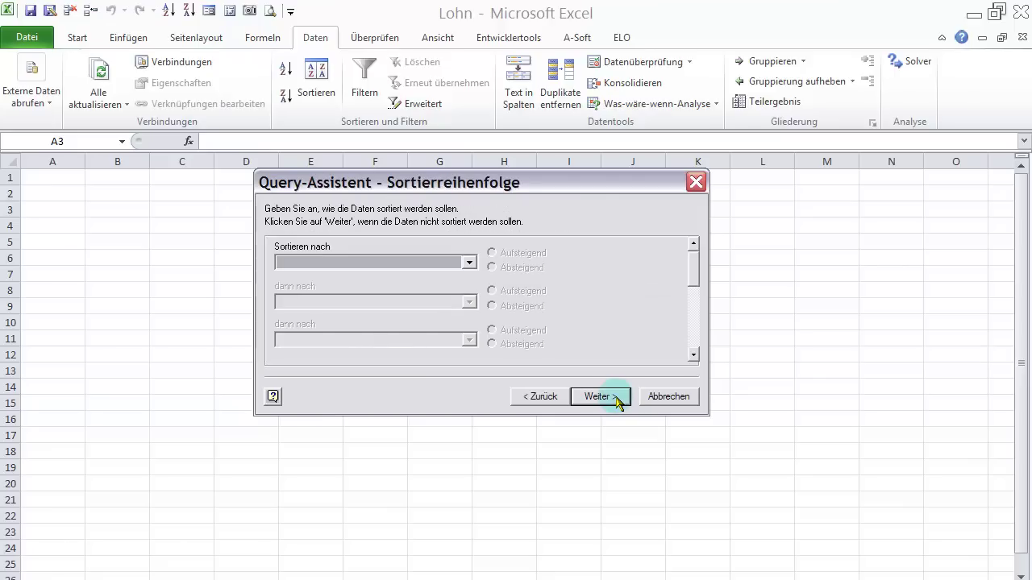
pyautogui.click(618, 401)
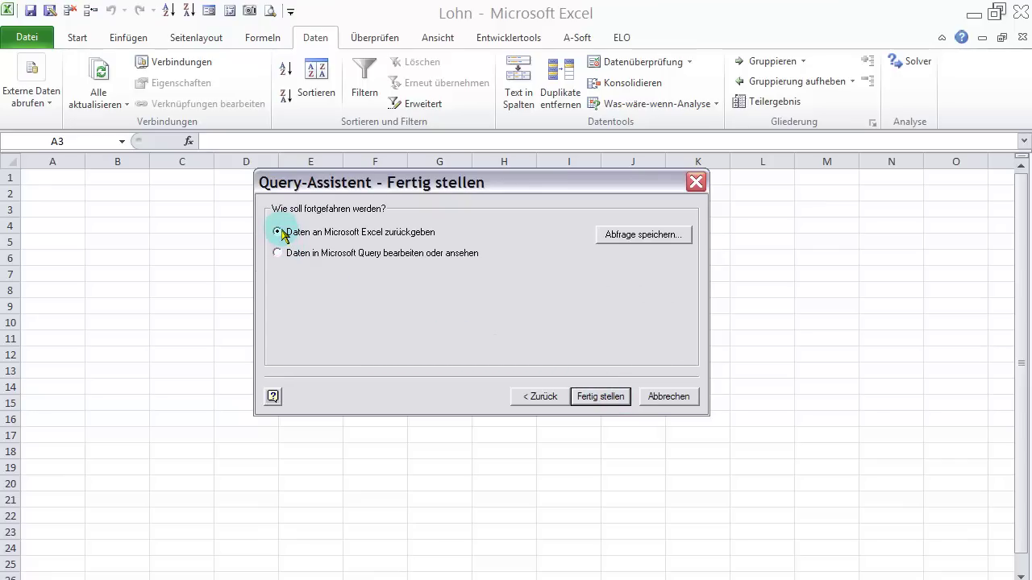
pyautogui.click(279, 254)
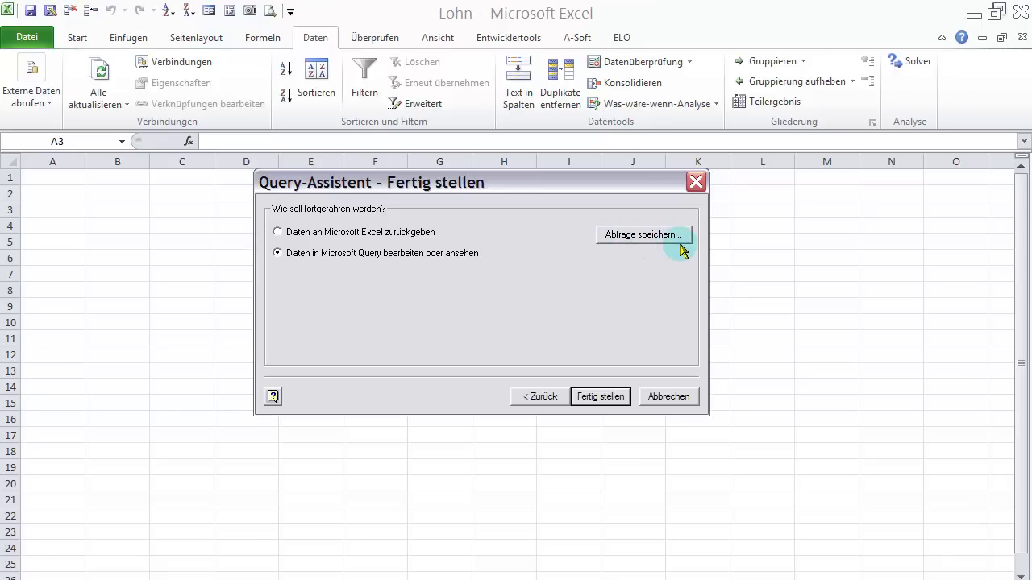
# - Finish the wizard and return the LohnStamm data to Excel as a table at =$A$3
pyautogui.click(608, 397)
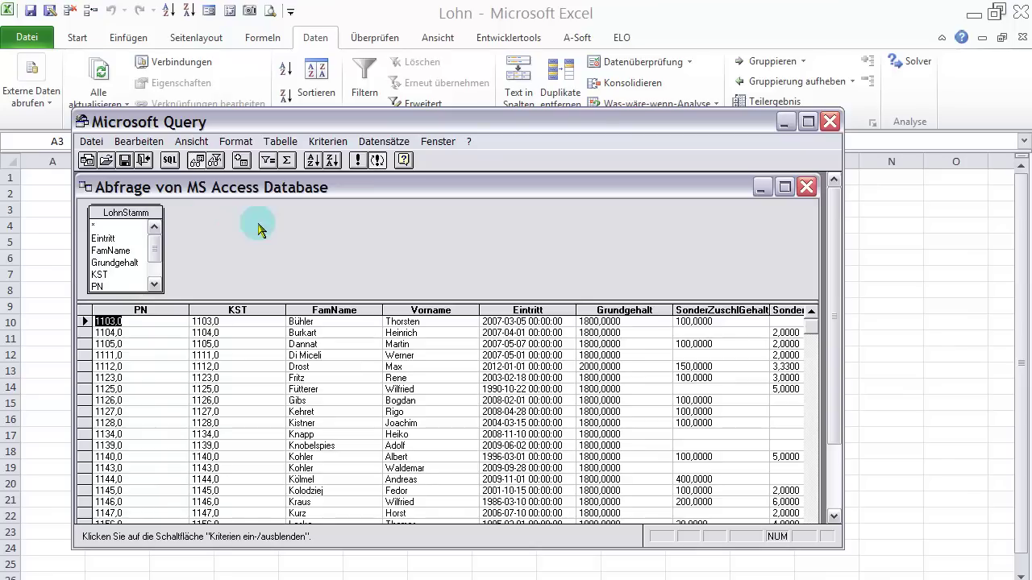
pyautogui.click(830, 123)
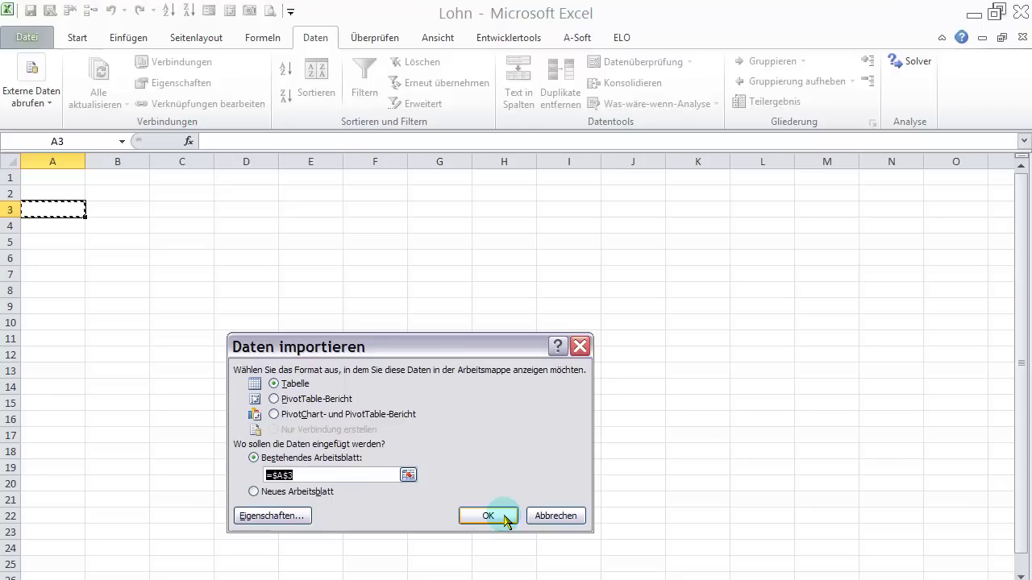
pyautogui.click(505, 520)
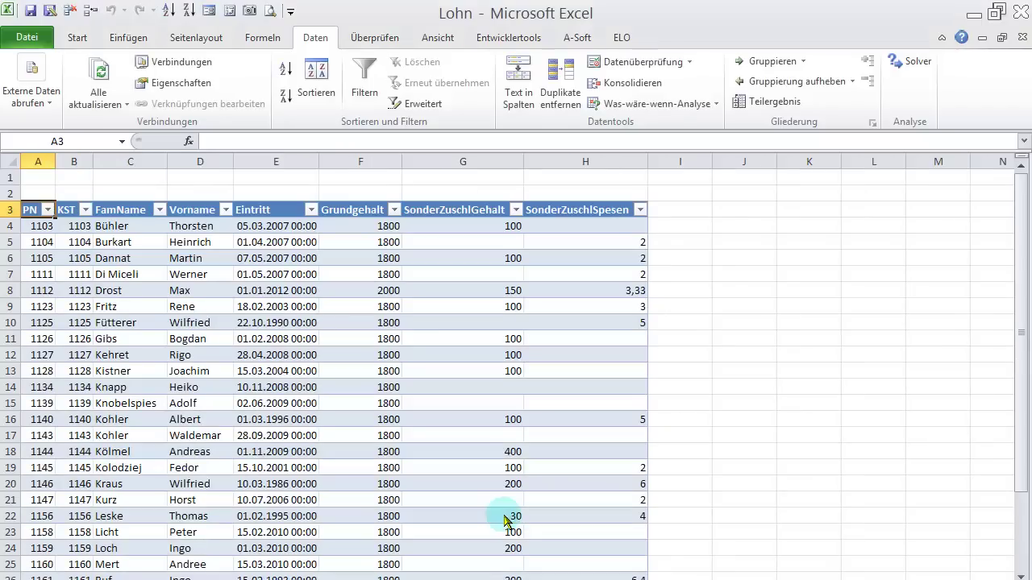